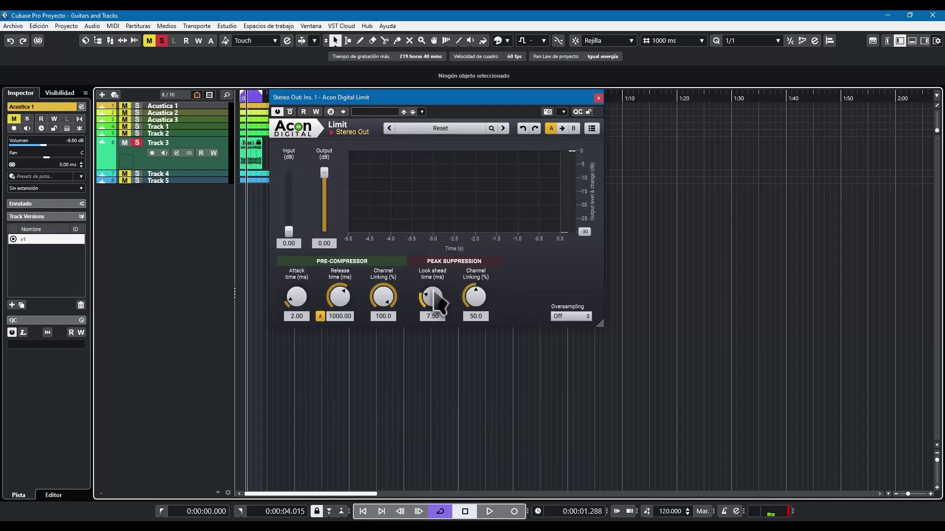
- Set the peak suppression look ahead time to about 7.74 ms and check the oversampling options without changing them
mouse_move(435, 299)
mouse_down()
mouse_move(464, 167)
mouse_move(462, 234)
mouse_move(434, 316)
mouse_up()
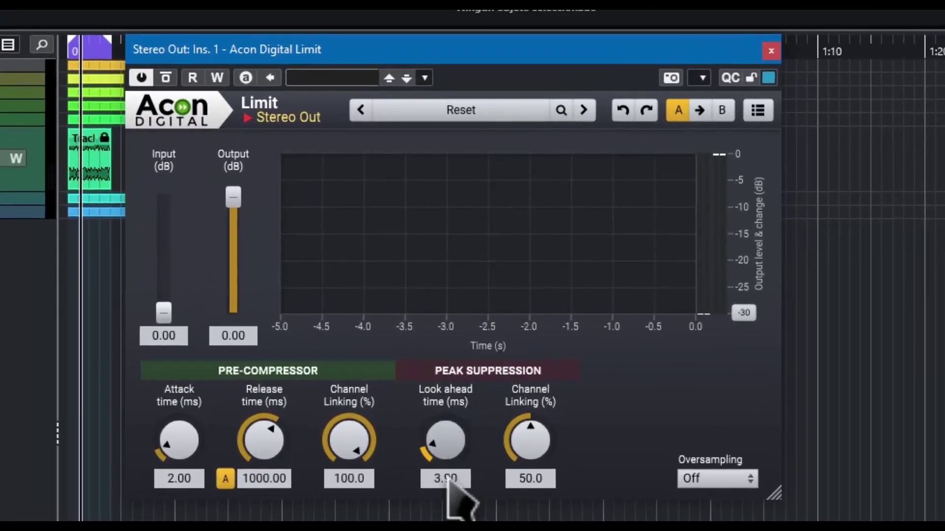
drag(448, 480, 435, 440)
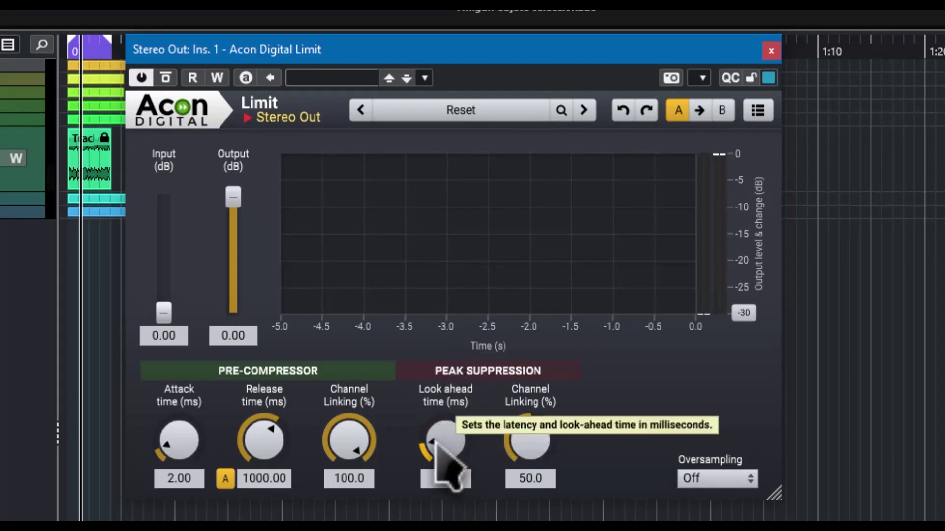
drag(433, 454, 461, 417)
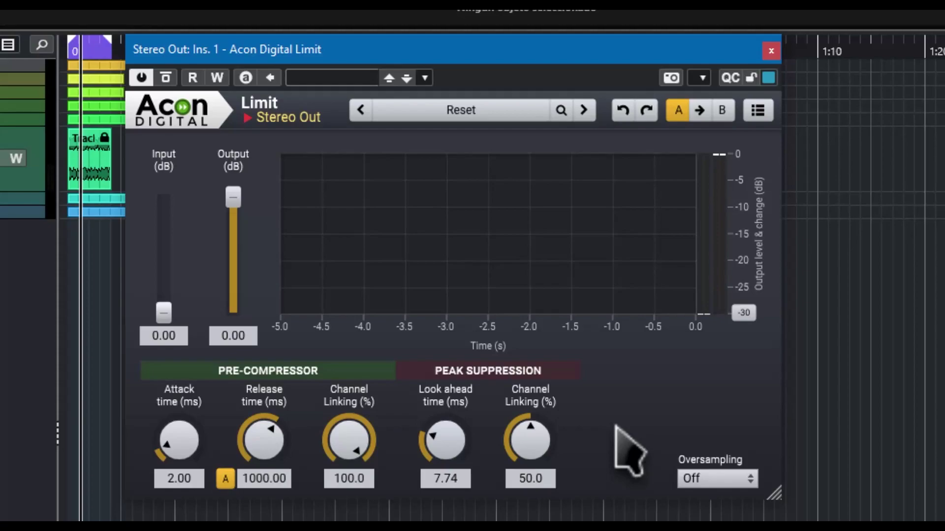
click(728, 479)
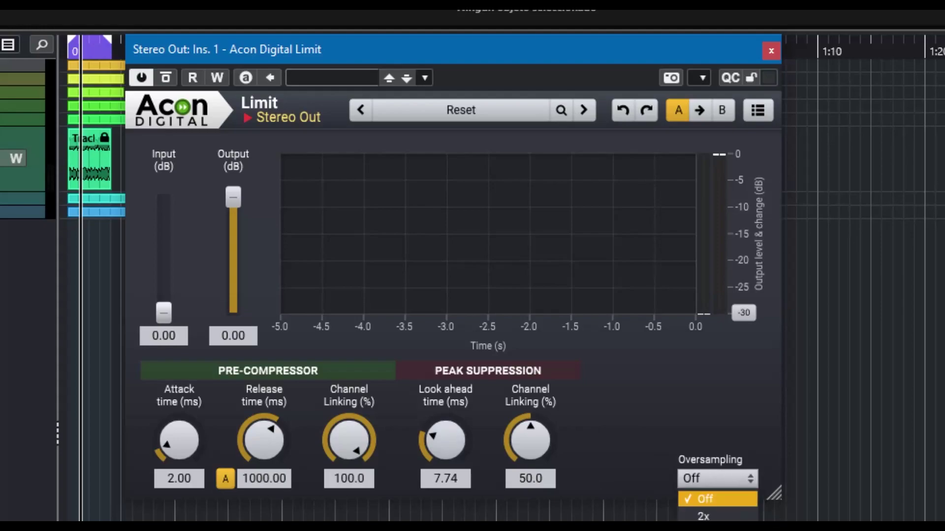
click(748, 450)
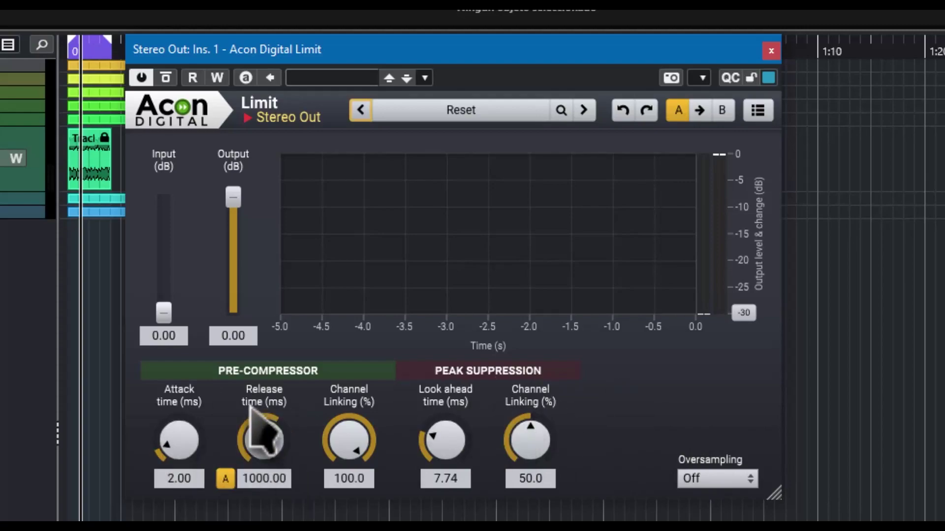
- Set the pre-compressor attack to about 4.06 ms and release to about 957.46 ms, with automatic release off
drag(217, 468, 288, 450)
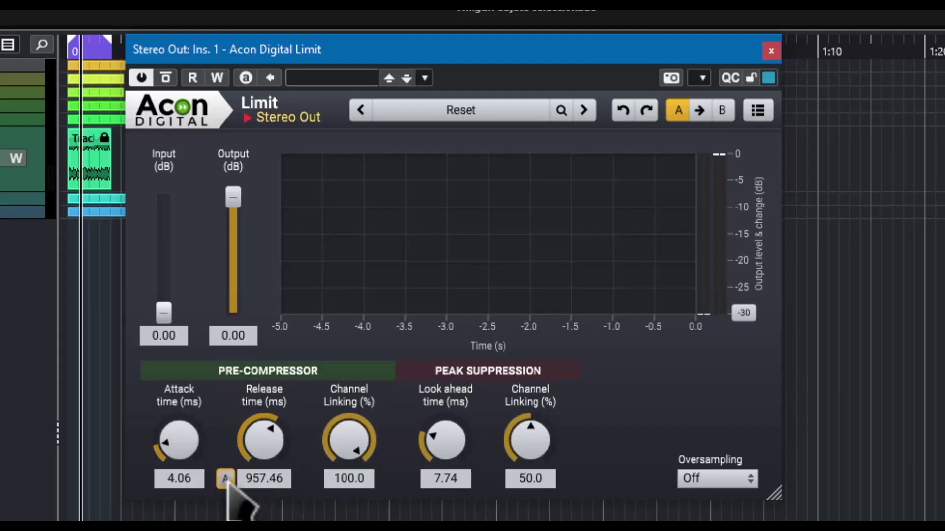
drag(351, 435, 388, 373)
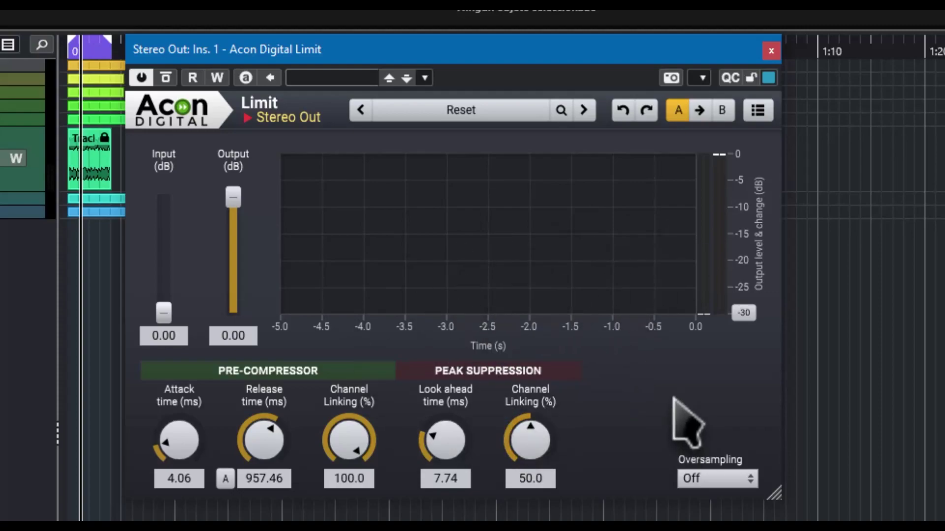
- Extend the level graph's vertical scale down to -60 dB
click(743, 313)
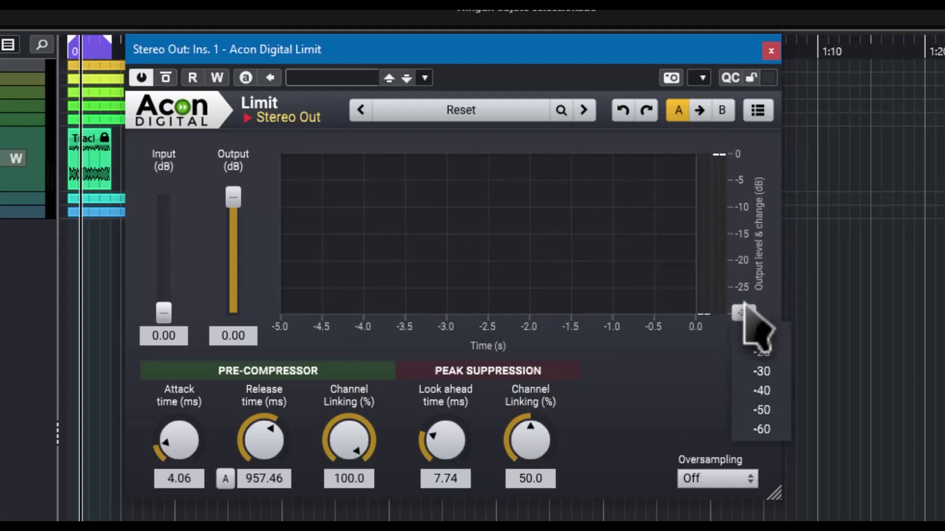
click(780, 430)
click(743, 313)
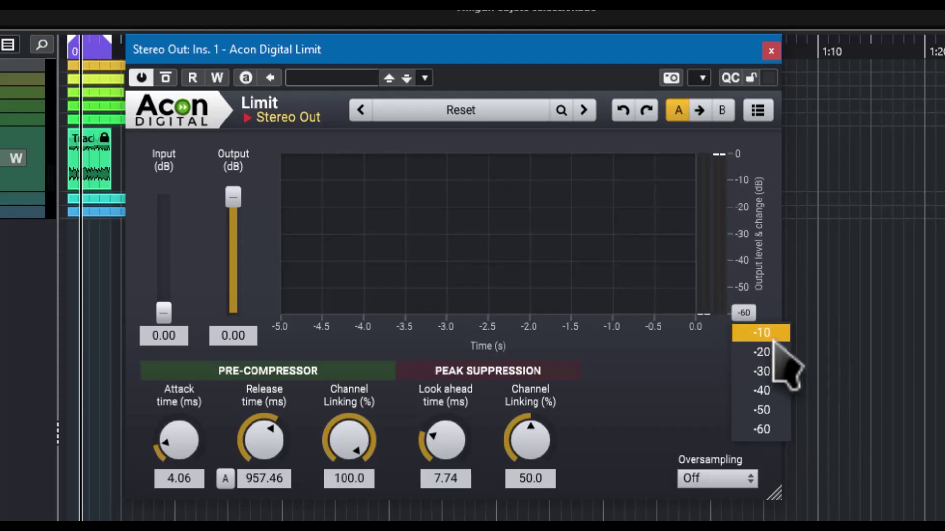
- Compare the limiter's B settings with the A settings, ending on A
click(769, 112)
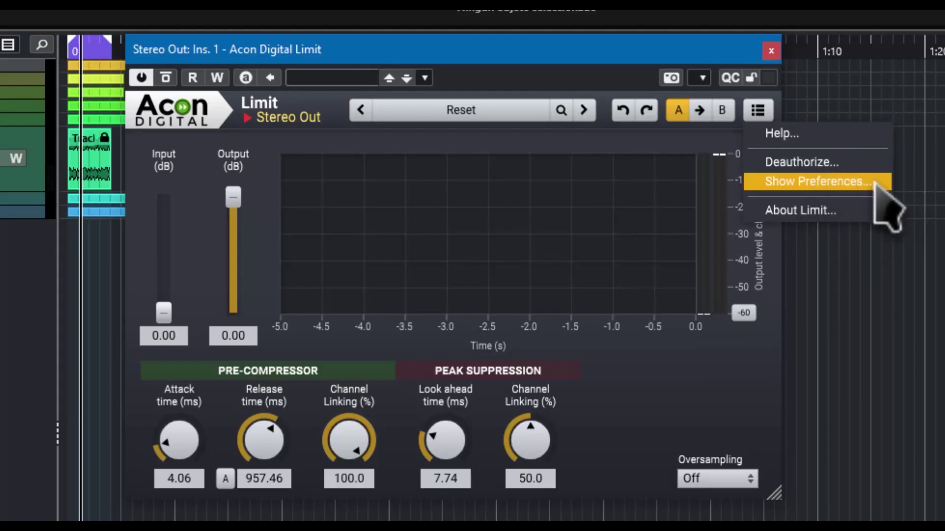
click(722, 110)
click(722, 110)
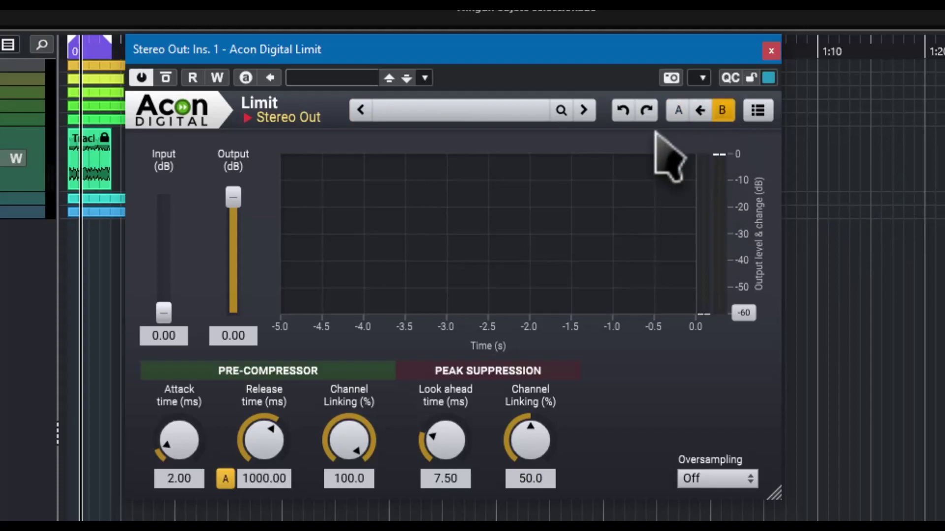
click(672, 112)
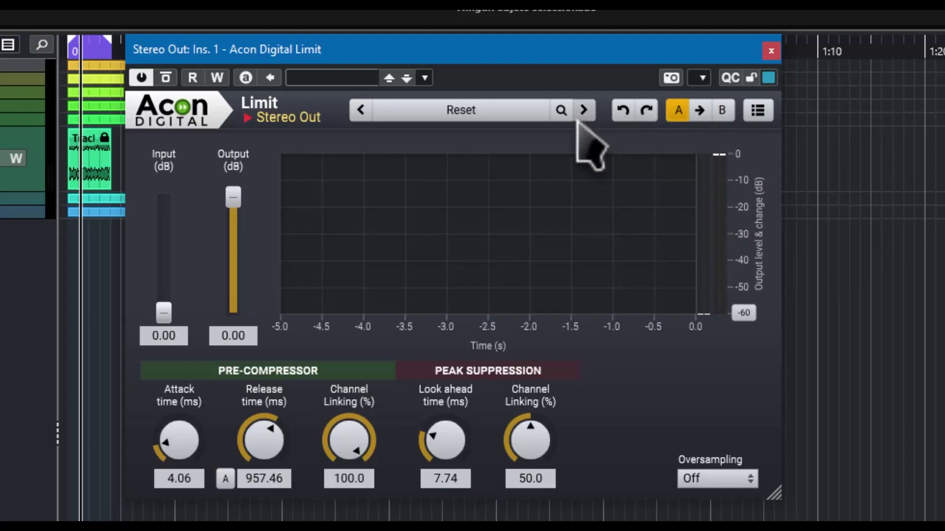
- Load the Reset factory preset in the limiter and start project playback
click(467, 114)
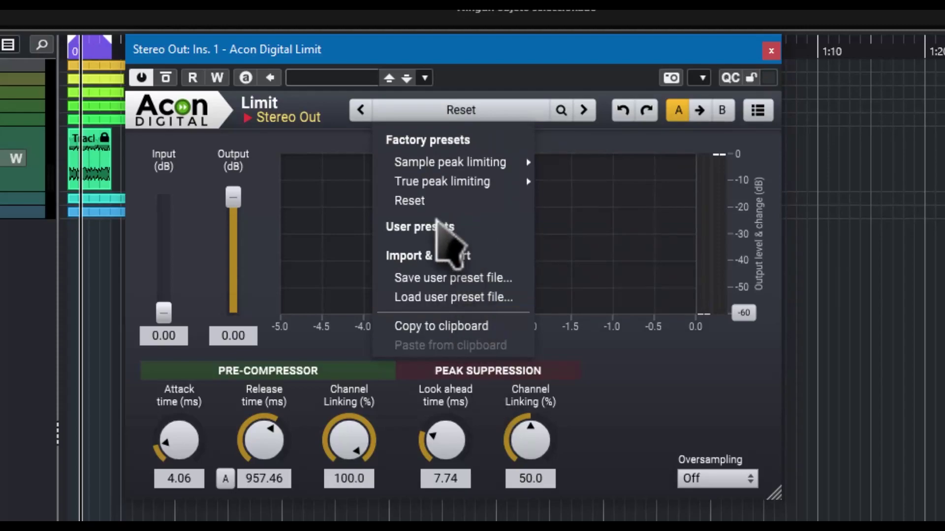
click(429, 202)
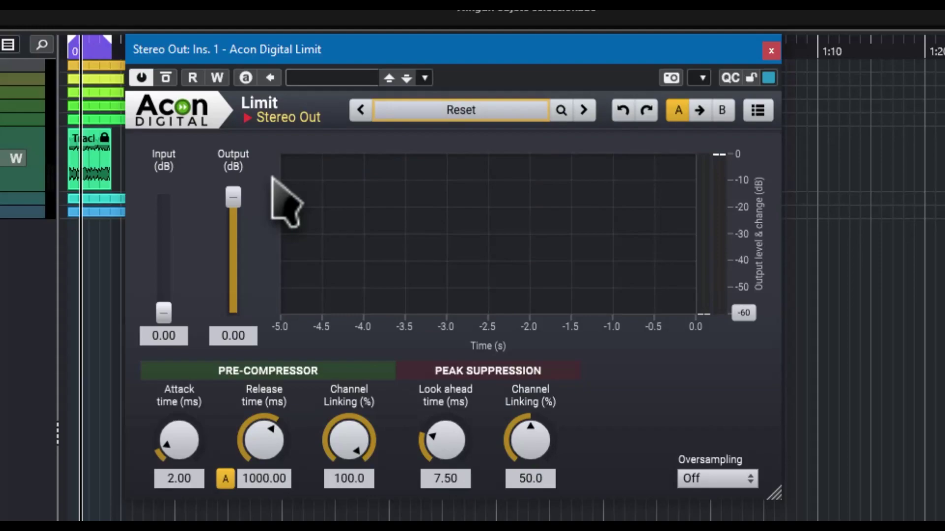
key(space)
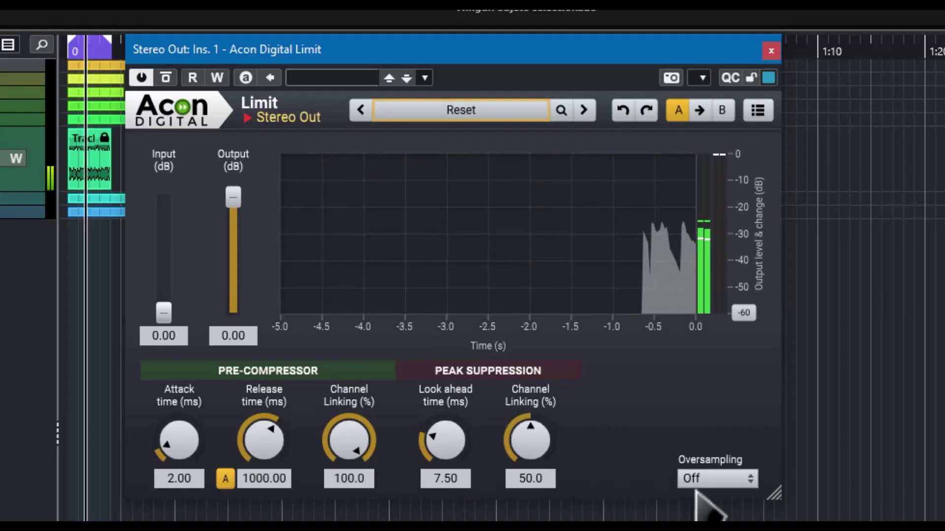
- Set oversampling to 4x and the pre-compressor attack time to about 19.59 ms, keeping its channel linking at 100%
click(707, 480)
click(704, 529)
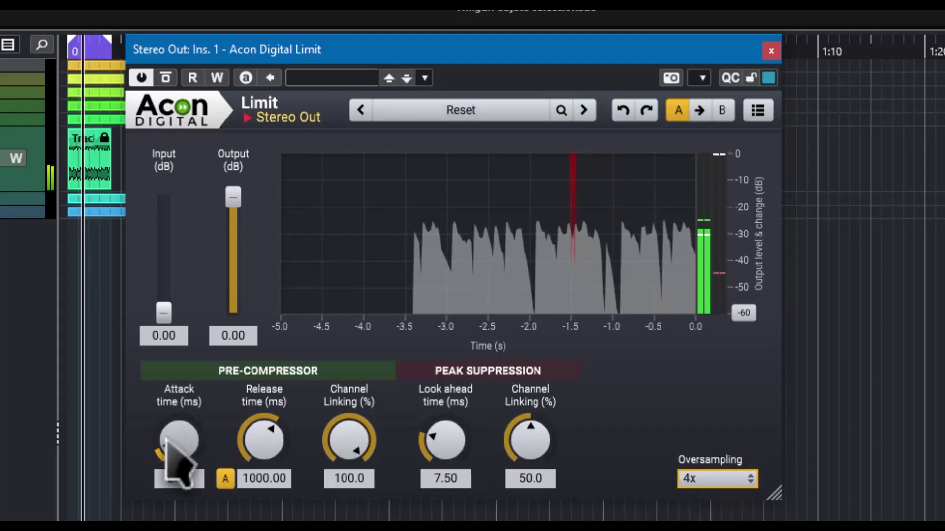
drag(169, 446, 222, 422)
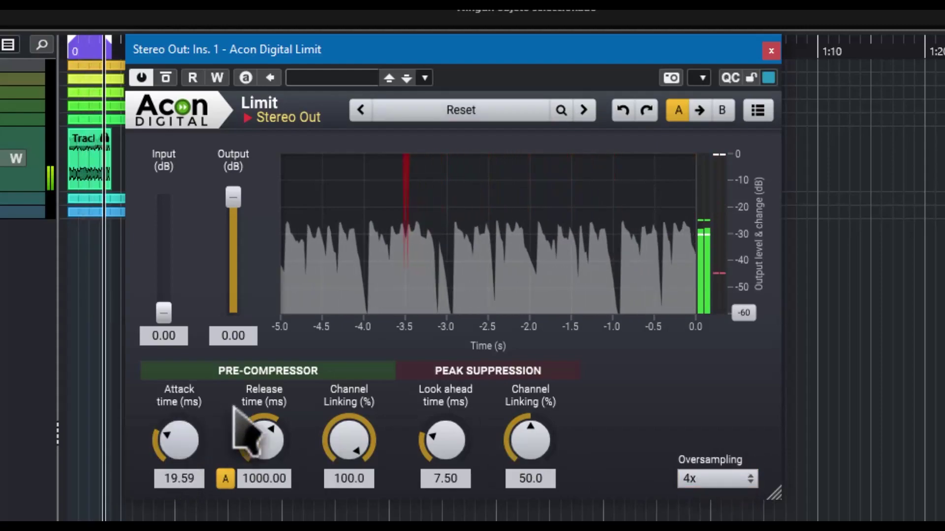
drag(363, 454, 401, 390)
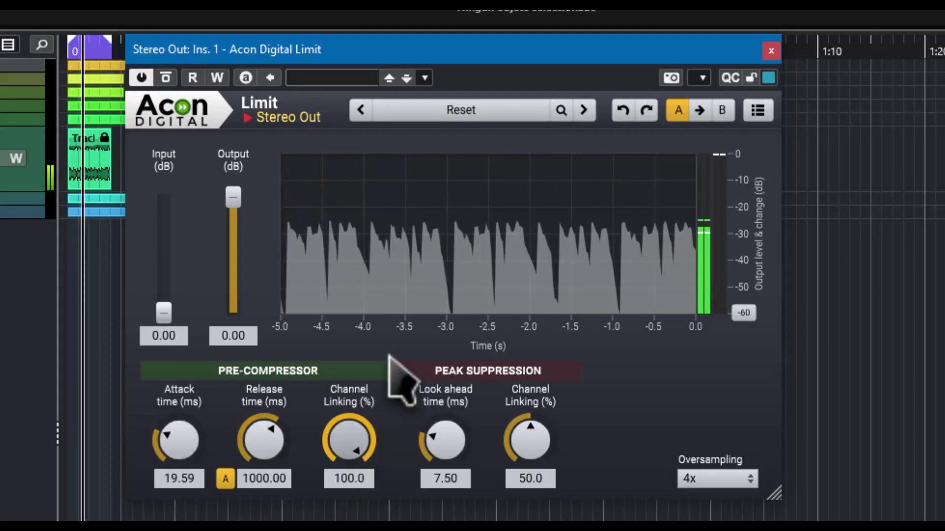
- Set the peak suppression look ahead time to about 10.14 ms and its channel linking to 100%
drag(455, 464, 438, 431)
drag(529, 443, 545, 337)
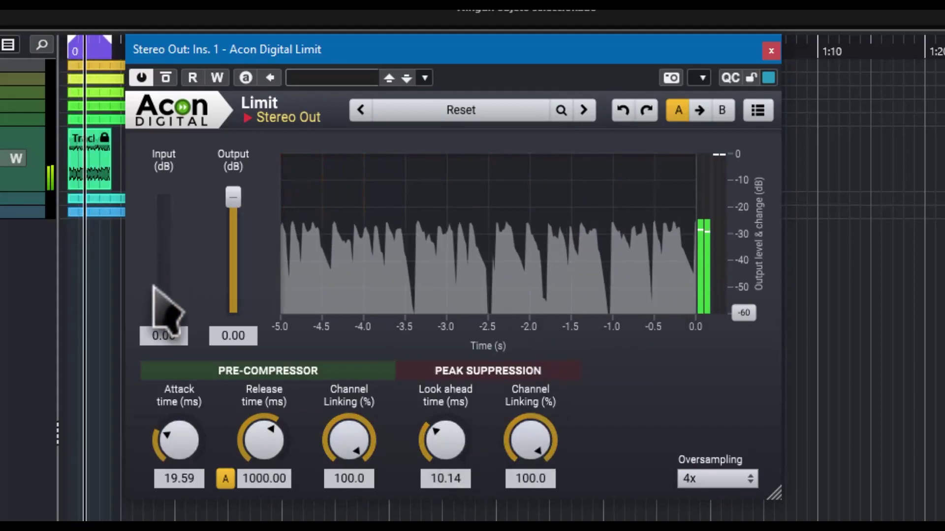
- Raise the limiter's input gain to 32.00 dB and lower its output to about -20.27 dB during playback
drag(161, 314, 183, 240)
drag(238, 199, 235, 249)
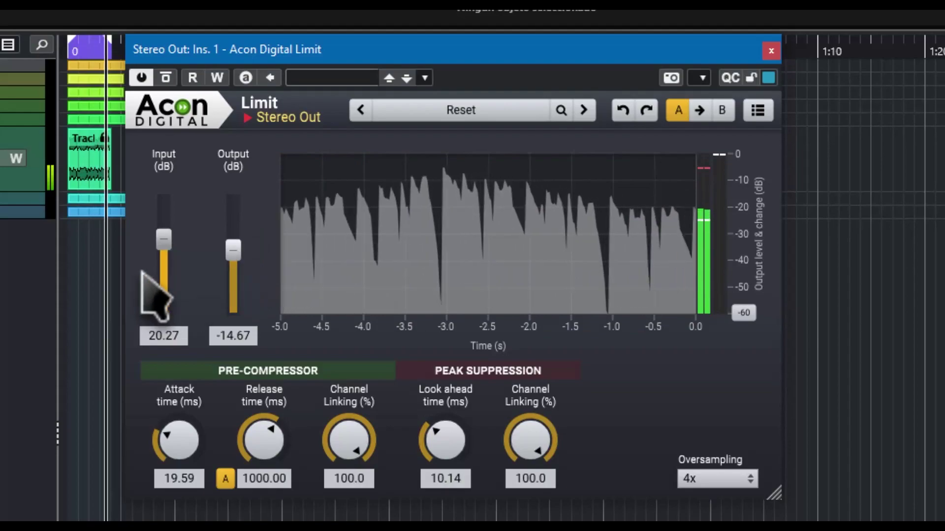
drag(167, 235, 169, 192)
drag(215, 250, 237, 270)
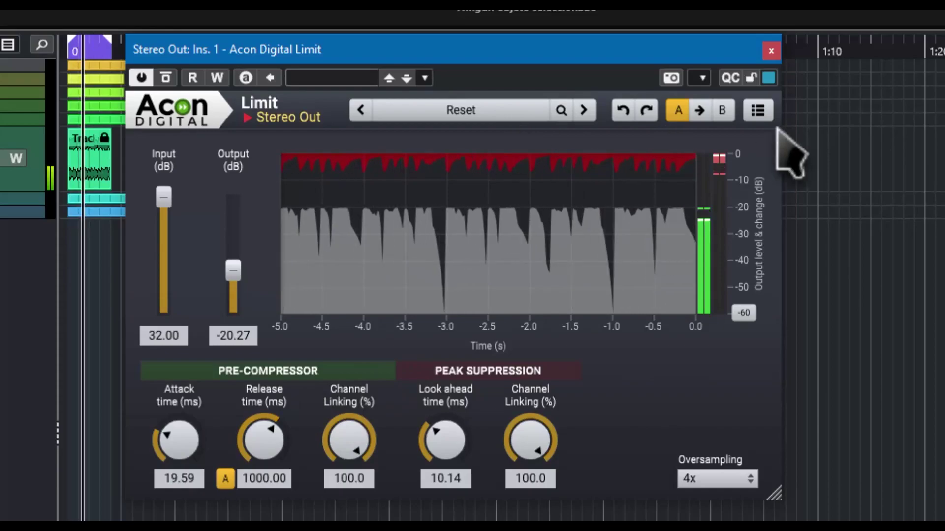
- Load the sample peak limiting factory preset Limit fast -2 dB
click(492, 118)
mouse_move(512, 170)
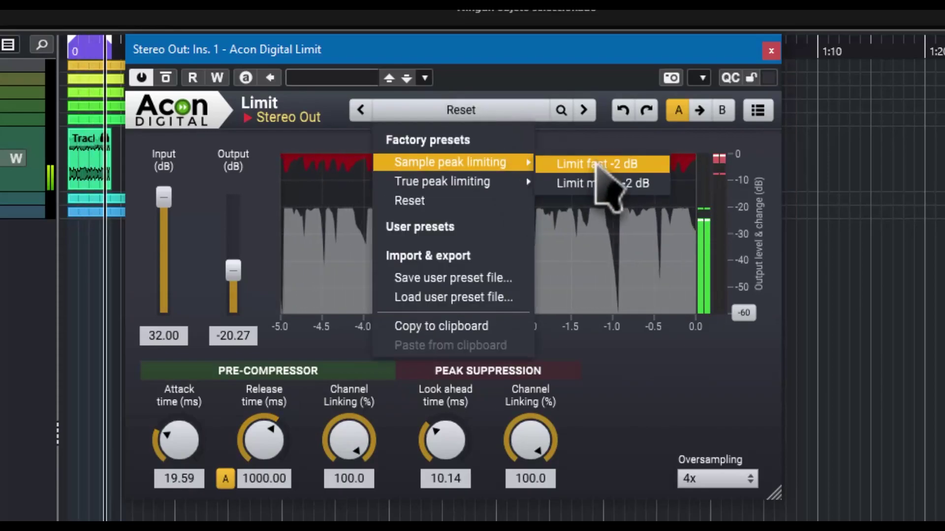
click(605, 160)
- Set the limiter's input gain to about 27.20 dB and its output to about -18.93 dB
drag(233, 219, 233, 245)
drag(164, 310, 171, 216)
drag(232, 246, 238, 266)
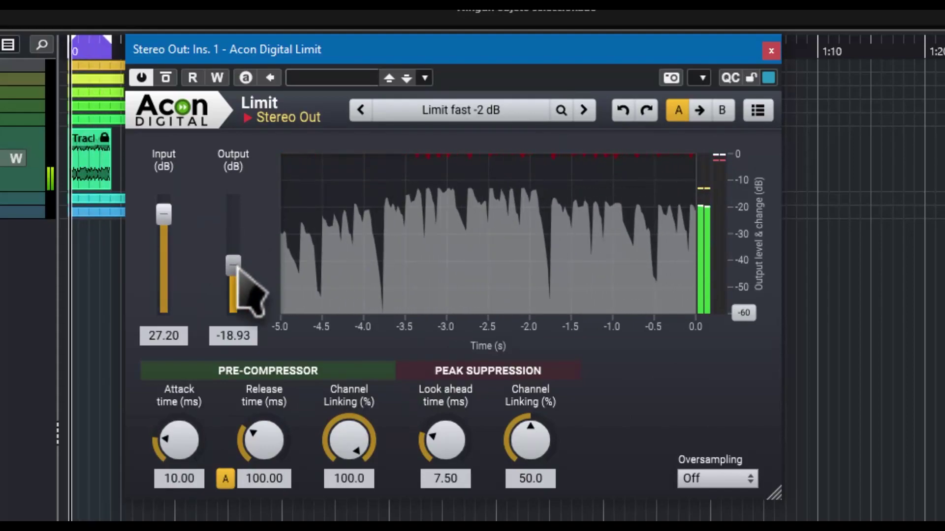
- Load the Limit music -2 dB preset and set the input to 32.00 dB and output to about -18.67 dB
click(584, 110)
drag(233, 204, 234, 260)
drag(164, 313, 167, 198)
drag(235, 261, 235, 266)
- Turn off automatic release and set the pre-compressor attack to 0.01 ms and release to 5000 ms
drag(177, 433, 180, 482)
click(225, 478)
drag(258, 465, 359, 422)
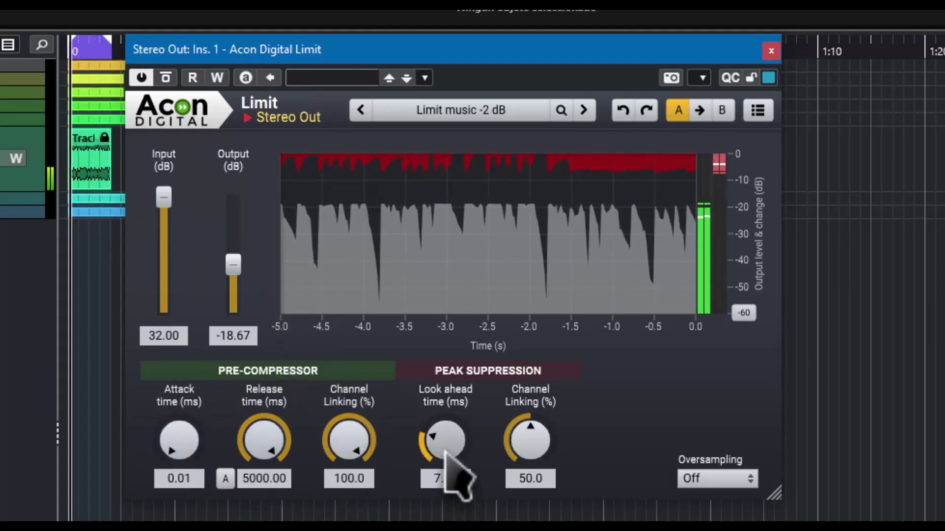
- Set the peak suppression look ahead time to about 3.06 ms and its channel linking to 100%
drag(440, 429, 449, 479)
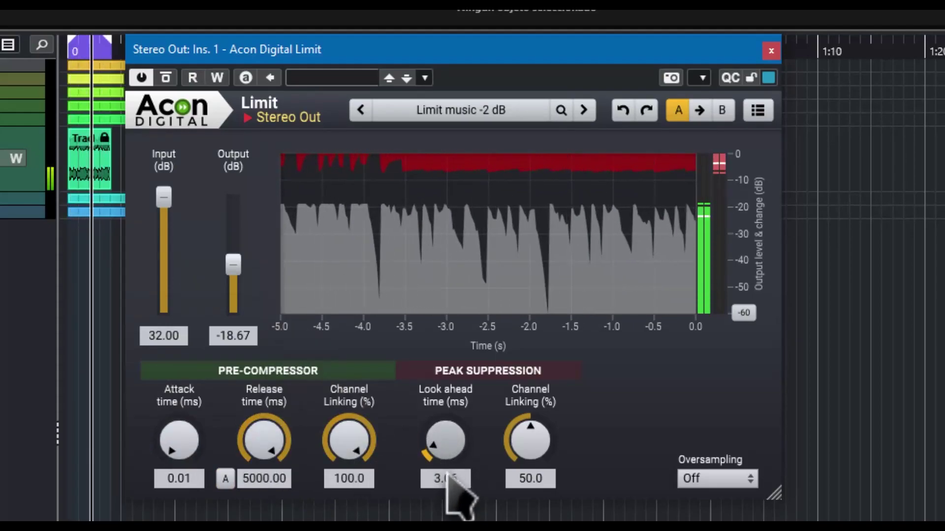
drag(531, 433, 527, 312)
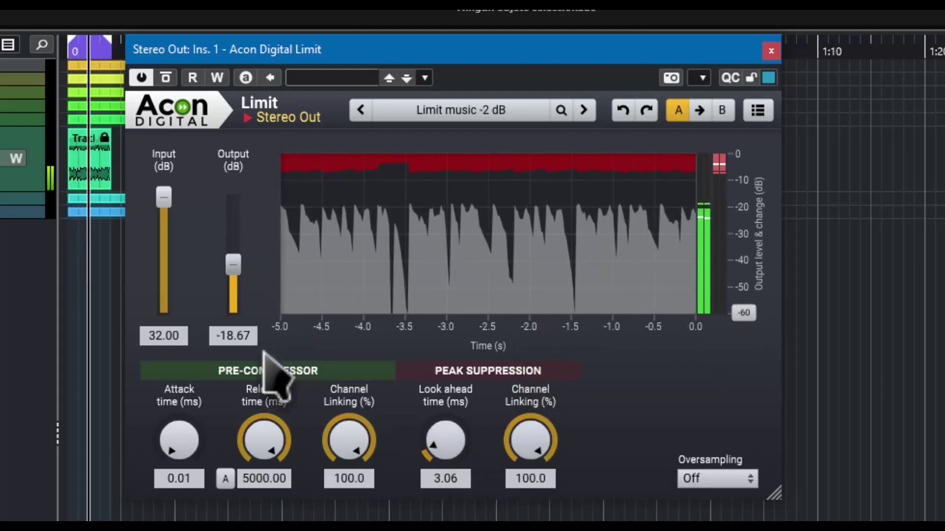
- Set the pre-compressor attack time to about 97.50 ms and the release time to about 1.42 ms
drag(189, 438, 193, 319)
drag(278, 435, 296, 530)
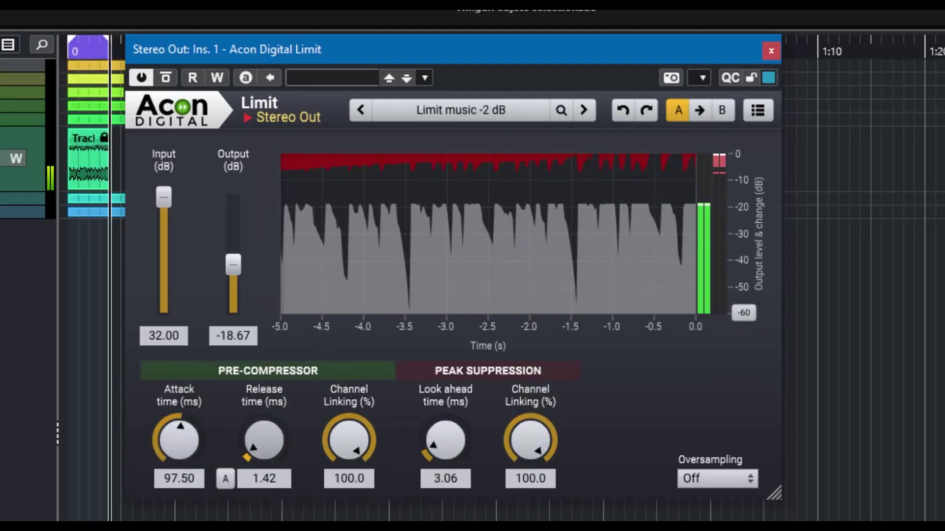
- Lower the limiter's input gain to about 21.07 dB and set its output to -20.00 dB
drag(232, 265, 233, 282)
drag(164, 197, 165, 237)
drag(233, 282, 233, 271)
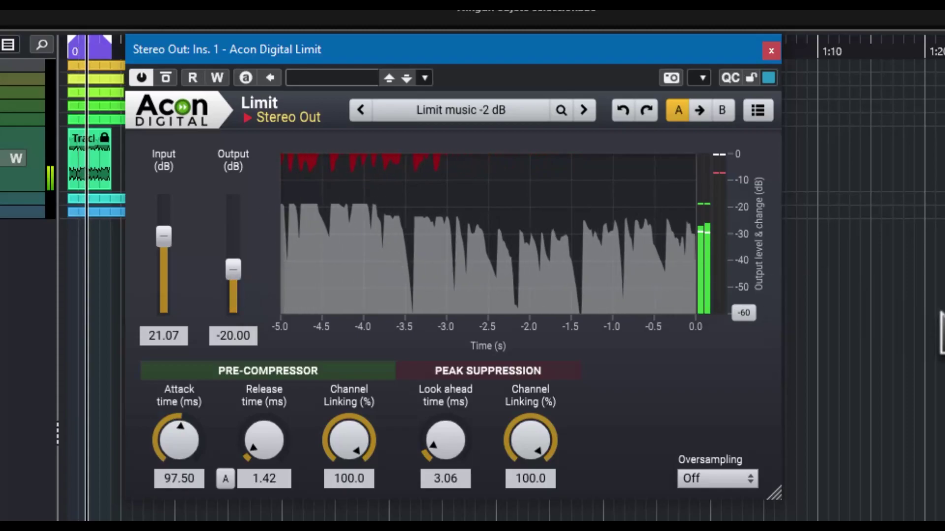